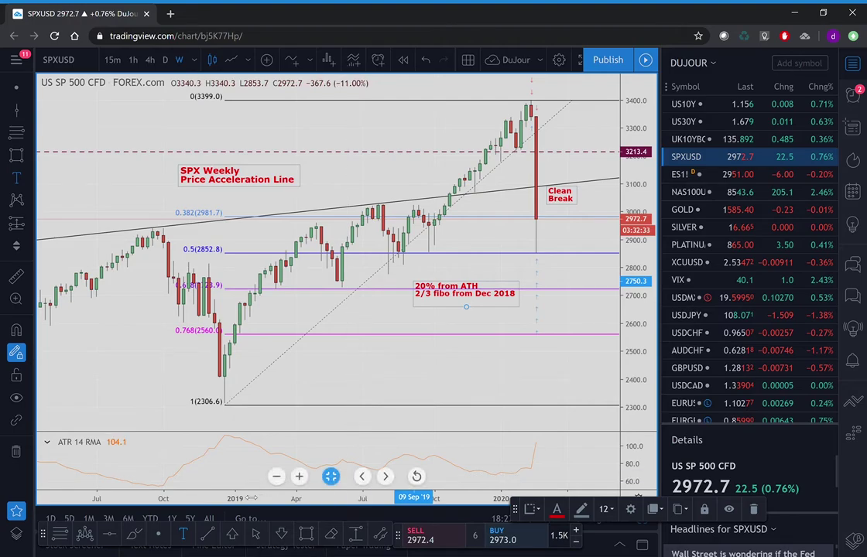
# Compress the S&P 500 weekly time axis to show candles back to late 2017.
pyautogui.moveTo(220, 501); pyautogui.dragTo(309, 495)
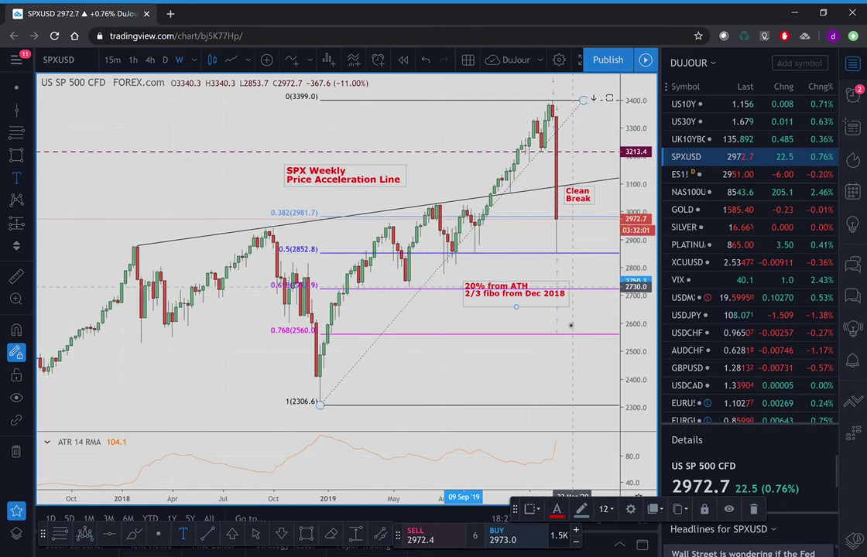
# Scroll the SPX chart and select the 2306.6–3399.0 Fibonacci retracement to review its levels.
pyautogui.hscroll(3, 378, 505)
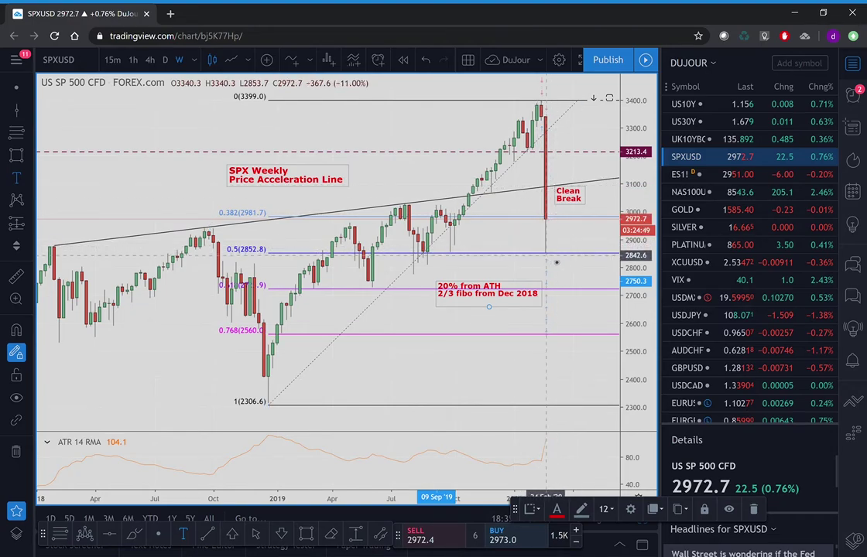
pyautogui.click(557, 289)
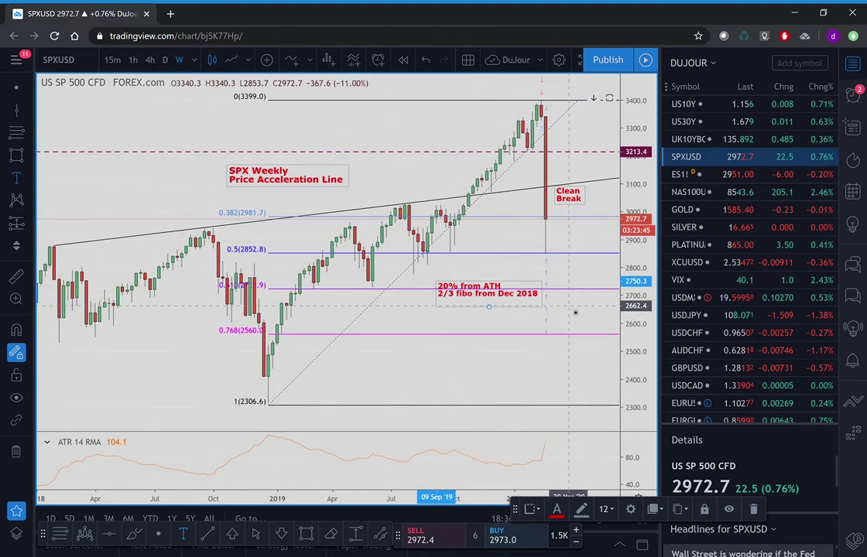
# View more SPX daily history, return to weekly bars, then bring up the NAS100USD chart.
pyautogui.click(166, 61)
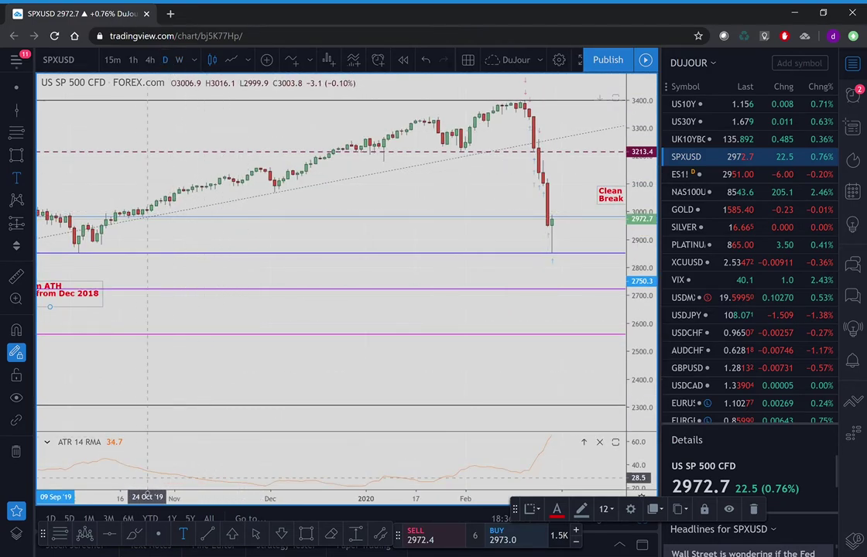
pyautogui.moveTo(138, 497); pyautogui.dragTo(260, 477)
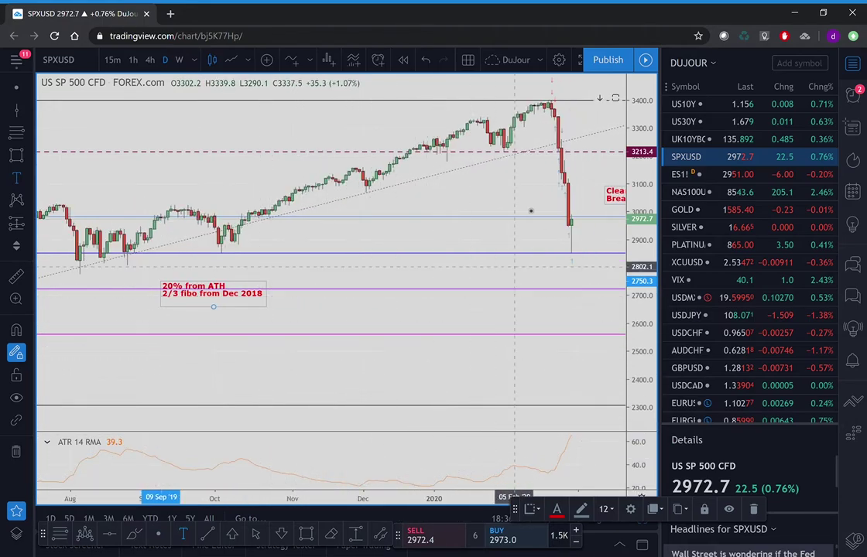
pyautogui.click(179, 60)
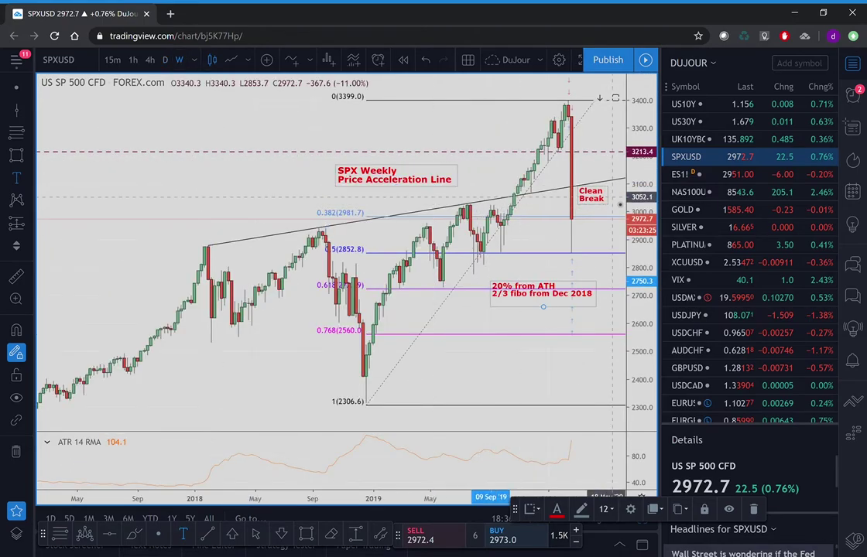
pyautogui.click(689, 192)
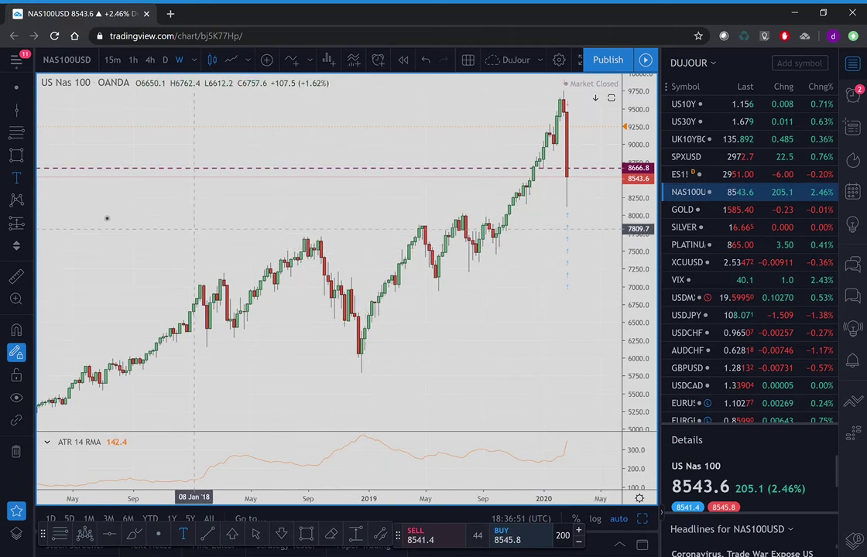
# Draw a Nas 100 Fibonacci retracement from the 5787.8 Dec '18 low to 9734.4, then view US10Y.
pyautogui.hotkey('alt', 'f')
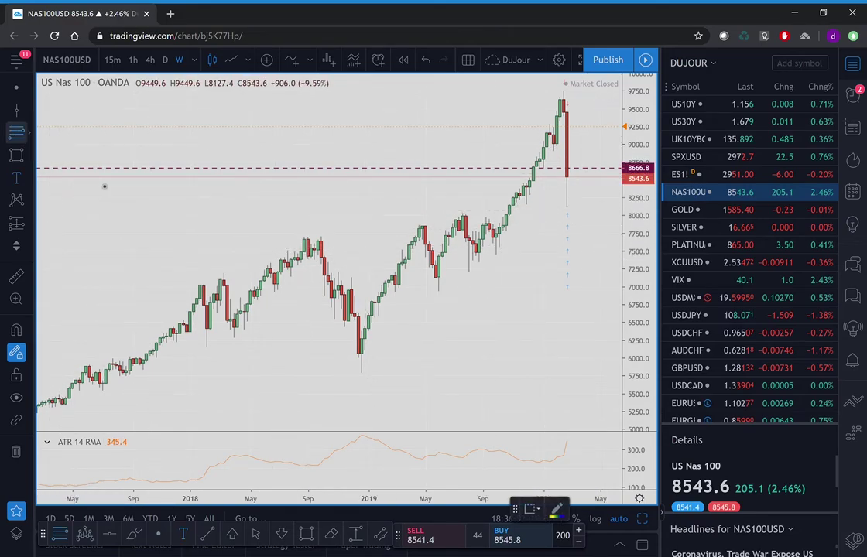
pyautogui.click(359, 373)
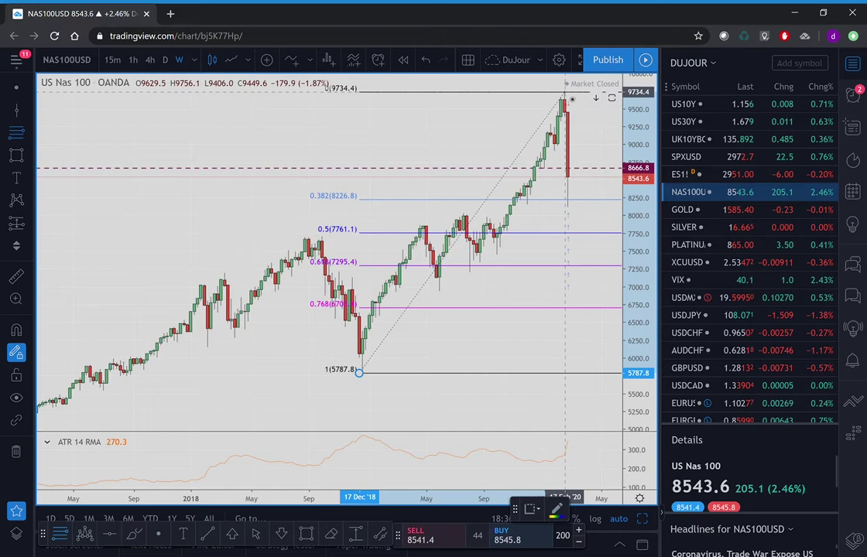
pyautogui.click(564, 92)
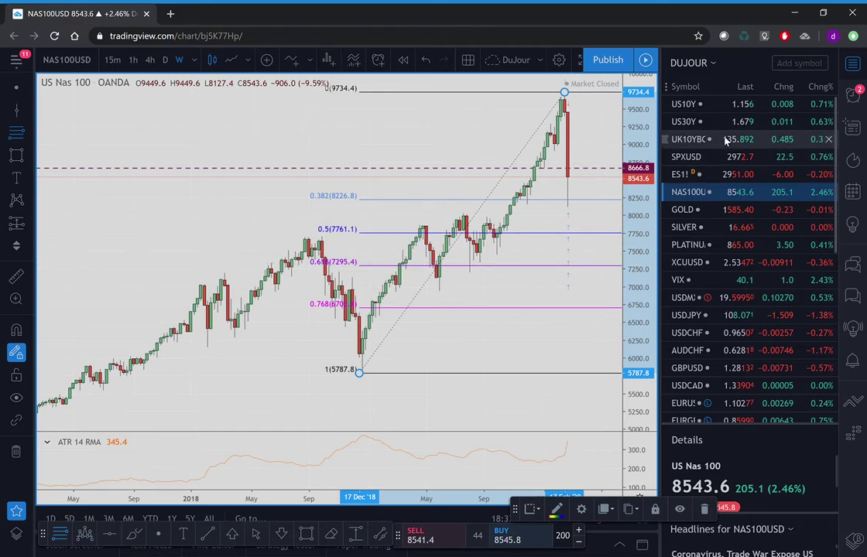
pyautogui.click(686, 111)
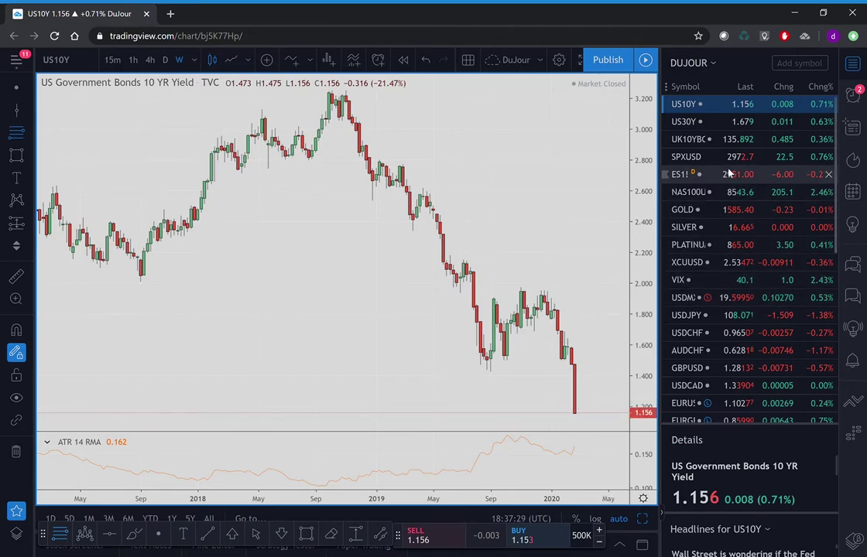
# Bring up the VIX weekly chart from the watchlist.
pyautogui.click(682, 288)
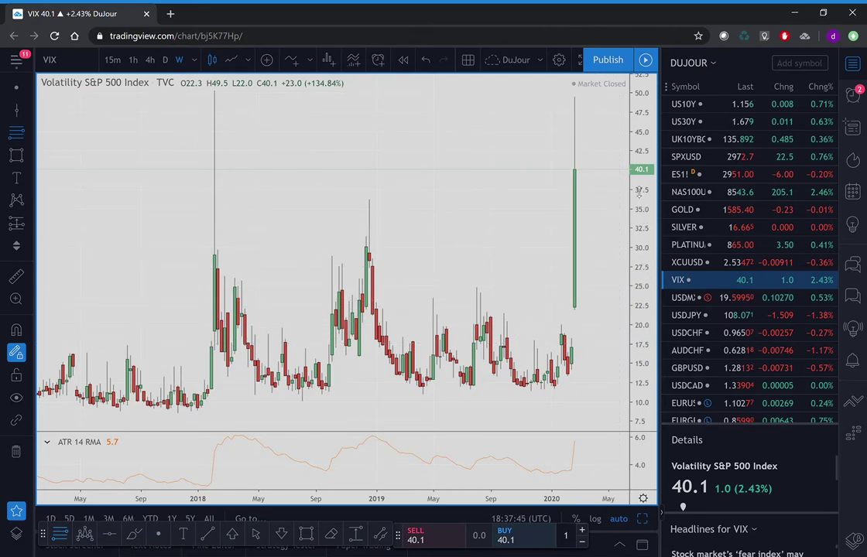
# Stretch the VIX price scale to about 4–56 and show the list of chart intervals.
pyautogui.moveTo(638, 193); pyautogui.dragTo(637, 261)
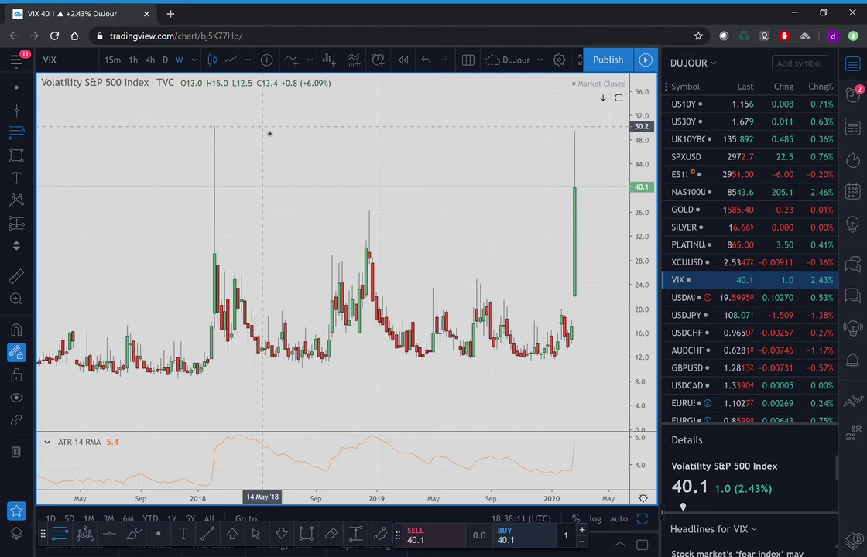
pyautogui.click(195, 60)
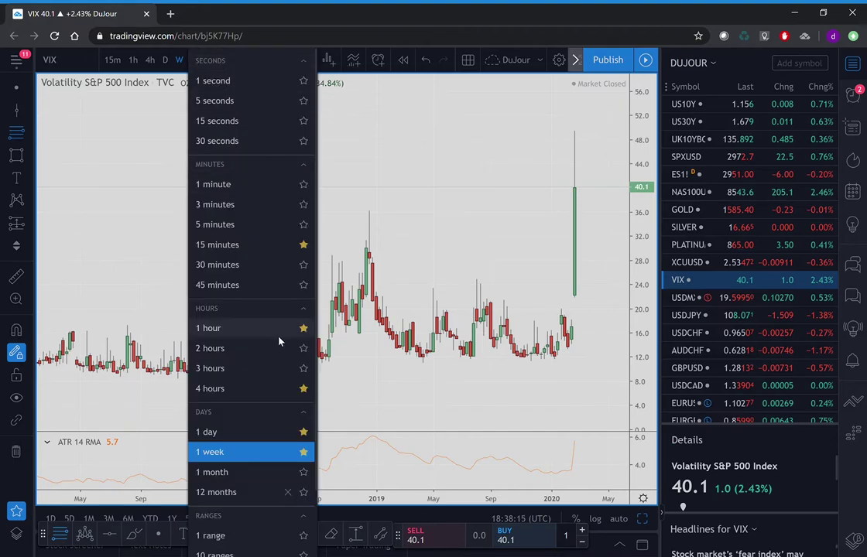
# Switch VIX to monthly bars and squeeze the price scale to roughly -60 to 120.
pyautogui.click(249, 472)
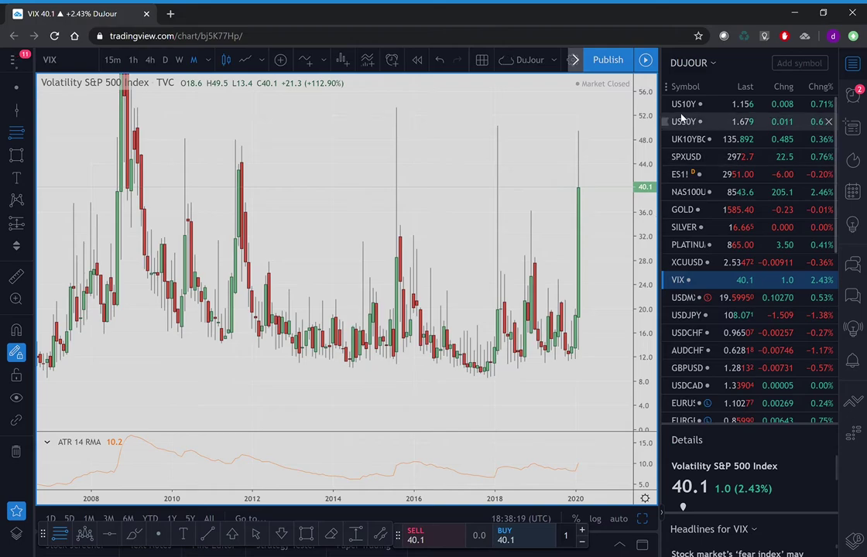
pyautogui.moveTo(646, 128); pyautogui.dragTo(654, 393)
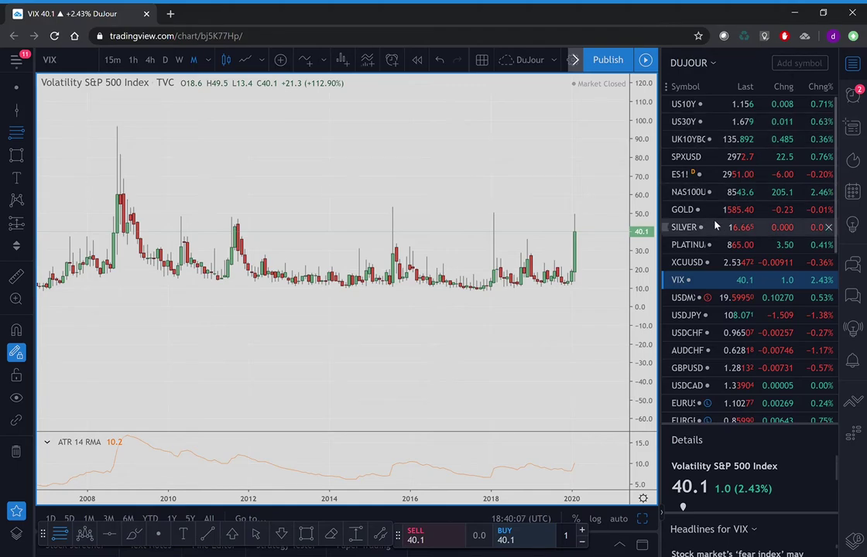
# Bring up the USDMXN chart and set it to weekly candles.
pyautogui.click(689, 297)
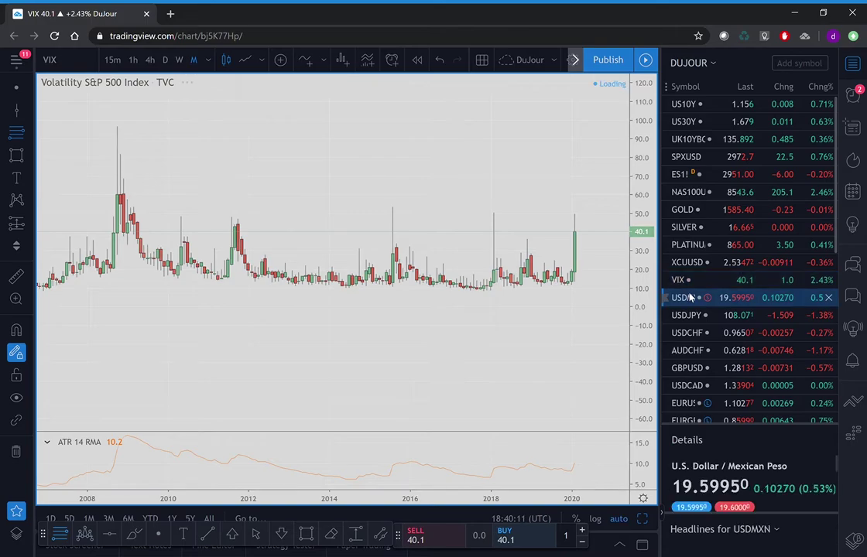
pyautogui.click(179, 61)
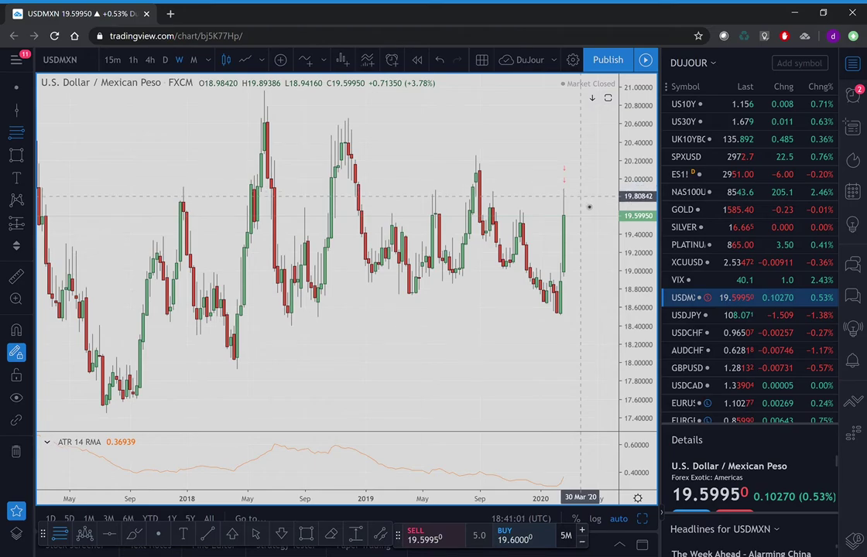
# Bring up USDJPY weekly, zoom into 2018–2020, and stretch the price scale to about 101–117.
pyautogui.click(685, 316)
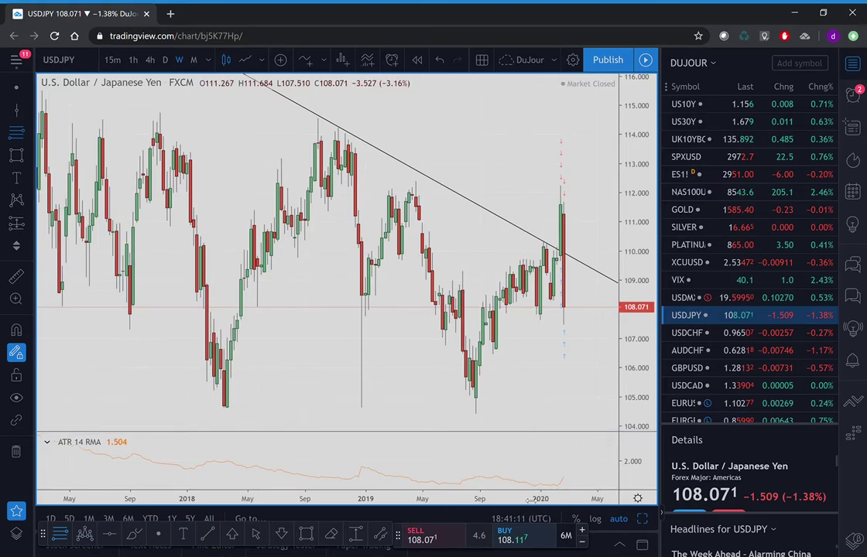
pyautogui.moveTo(529, 501); pyautogui.dragTo(503, 502)
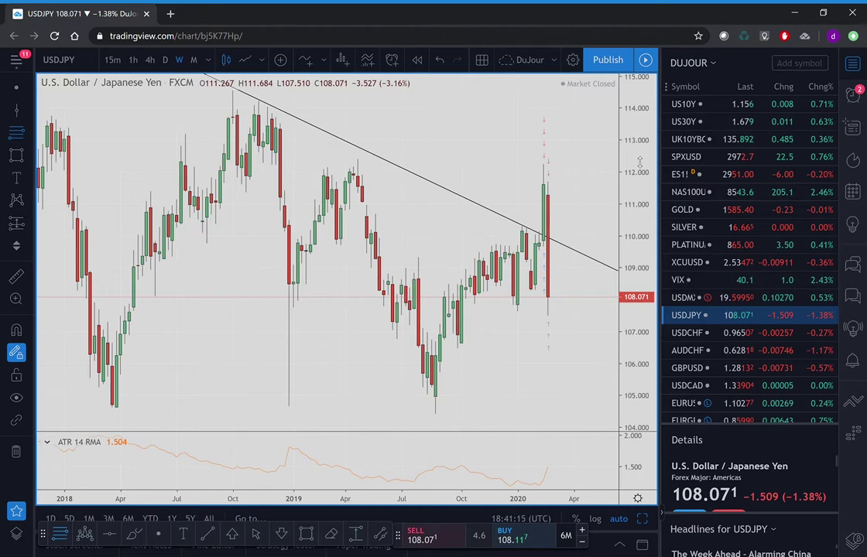
pyautogui.moveTo(639, 162); pyautogui.dragTo(643, 281)
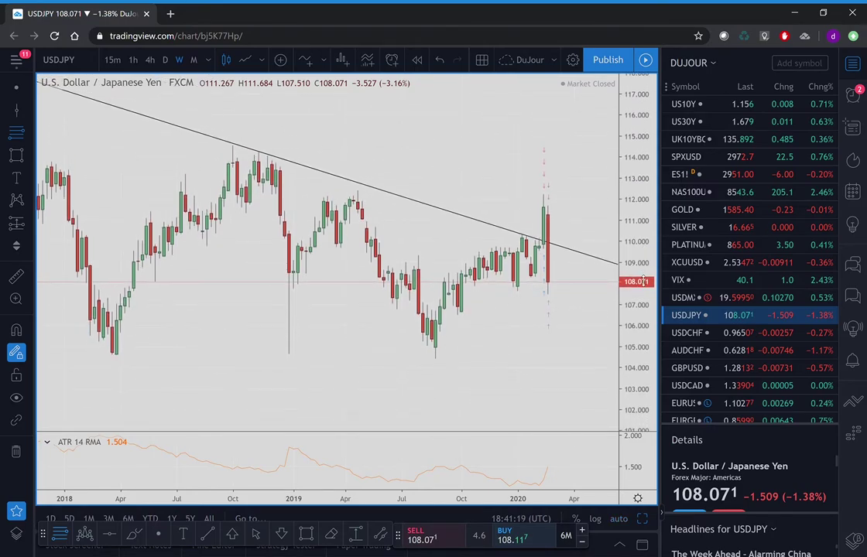
# Switch USDJPY to daily candles and zoom into late October 2019 through February 2020.
pyautogui.click(164, 61)
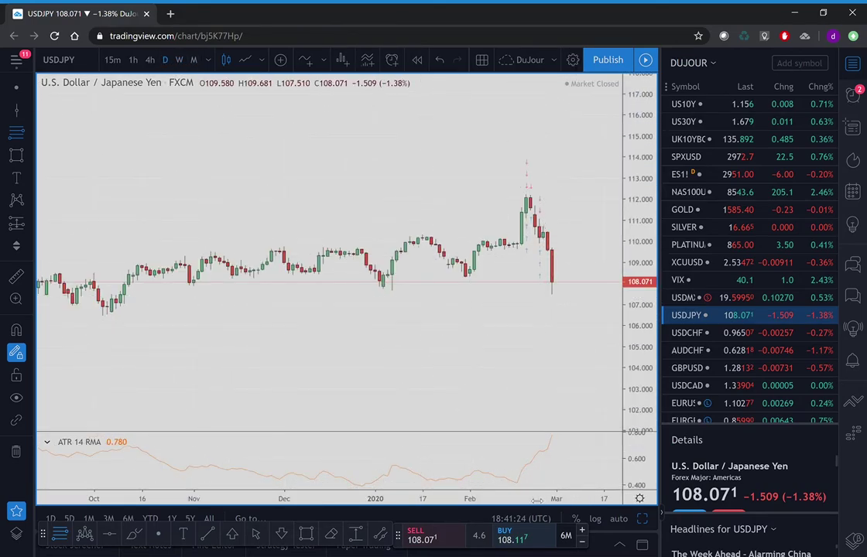
pyautogui.moveTo(537, 501); pyautogui.dragTo(510, 504)
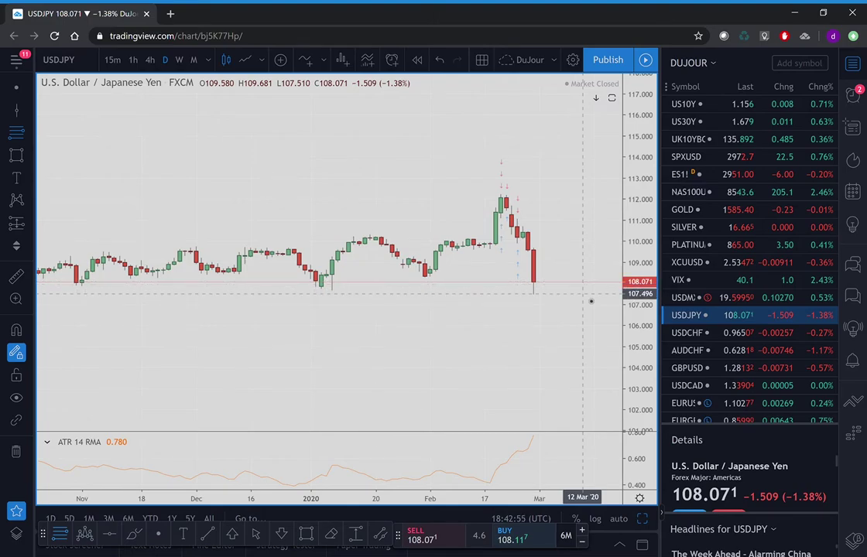
# On weekly USD/JPY, draw a Fib Retracement from the 104.449 low to the 112.216 high.
pyautogui.click(179, 61)
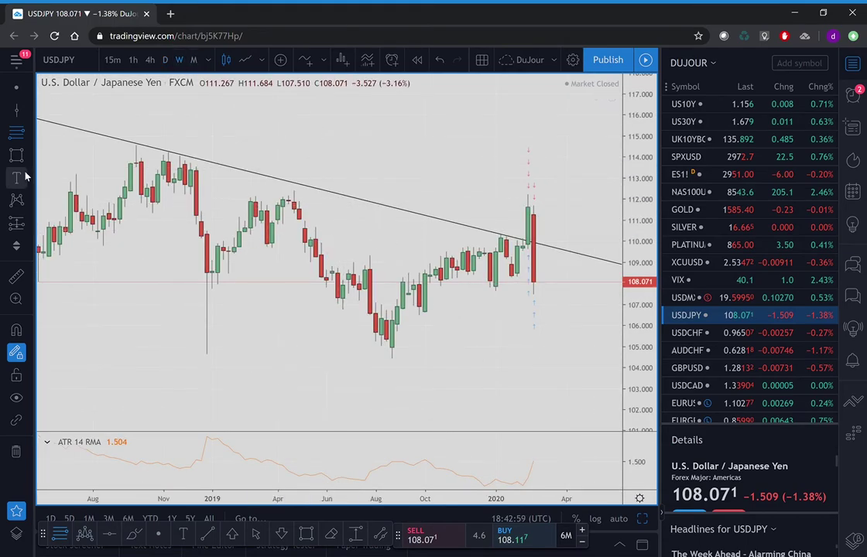
pyautogui.click(17, 136)
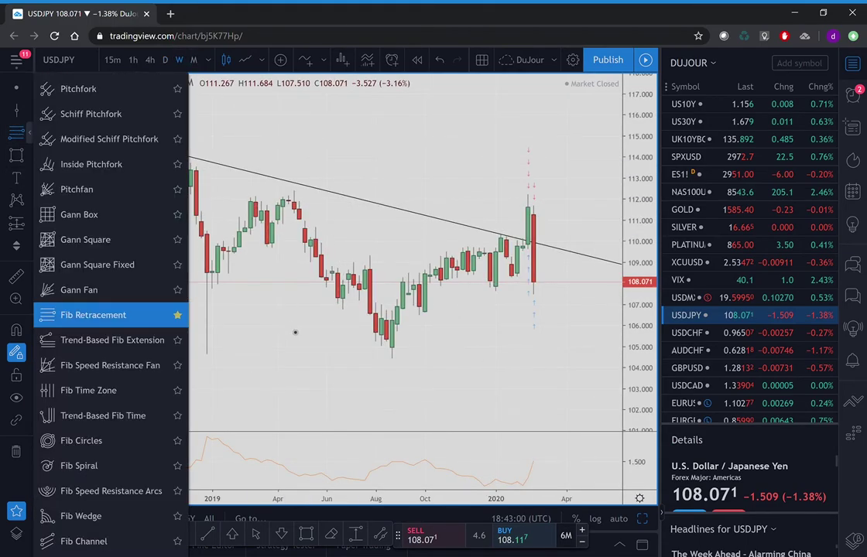
pyautogui.click(393, 357)
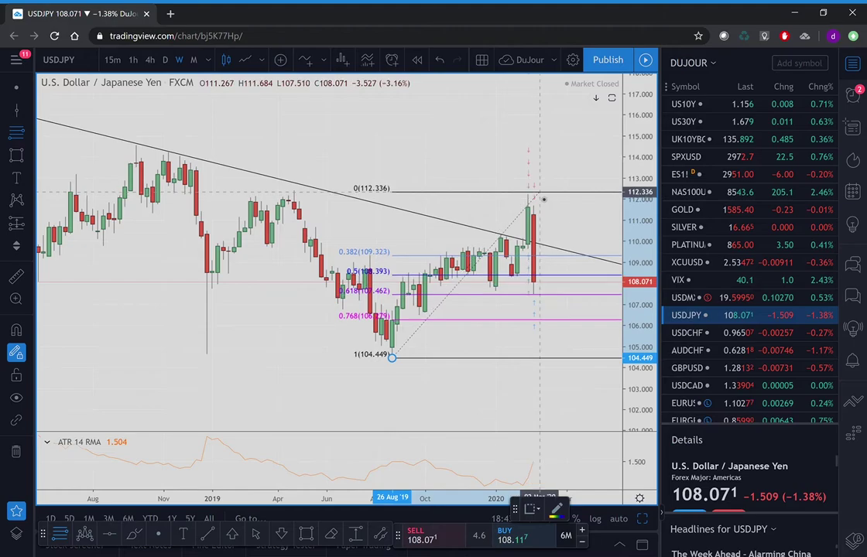
pyautogui.click(535, 200)
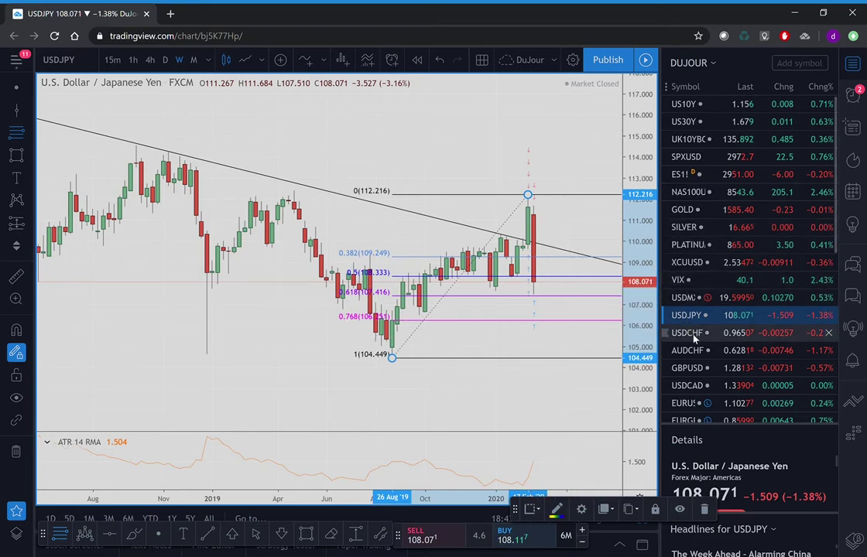
# Bring up the AUDUSD chart from the watchlist.
pyautogui.scroll(-1, 700, 333)
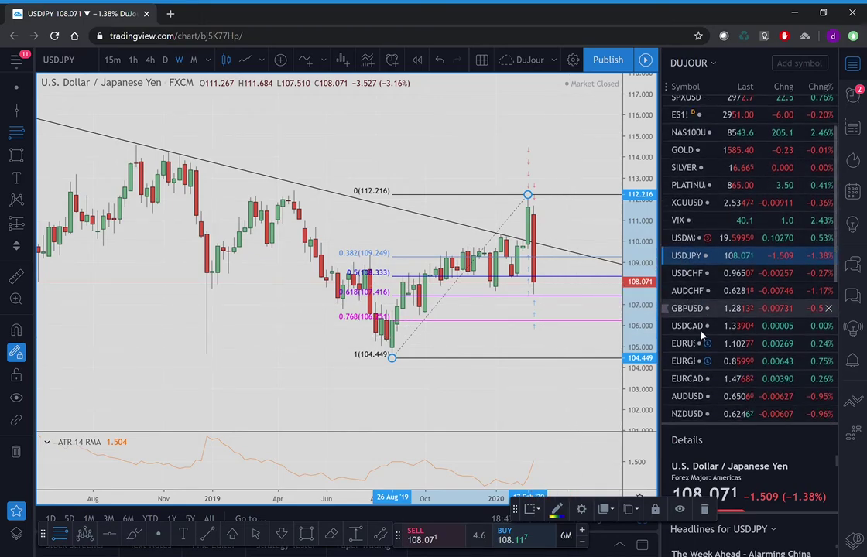
pyautogui.scroll(-1, 700, 333)
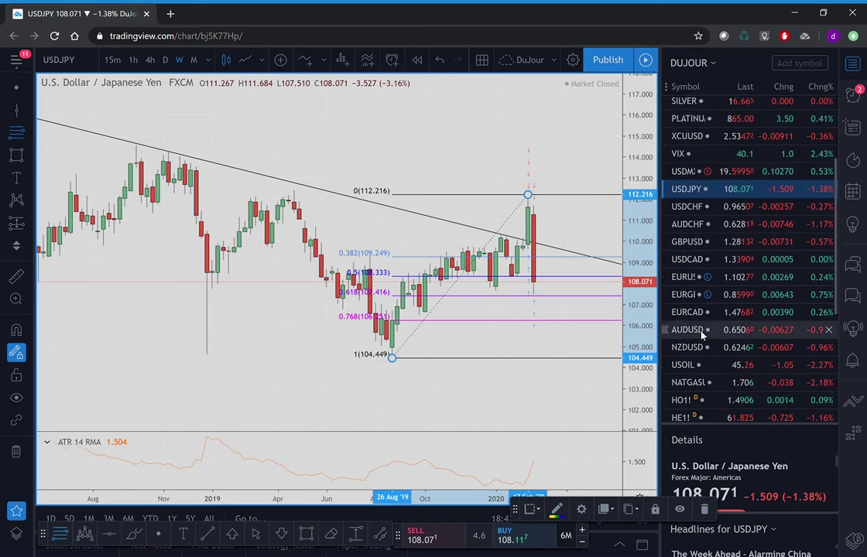
pyautogui.click(698, 330)
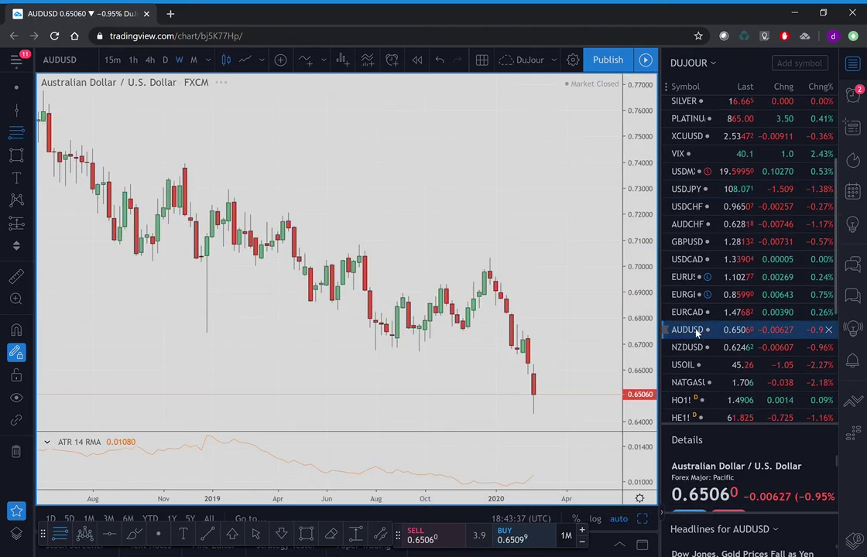
# Switch AUDUSD to monthly candles, then load the USOIL WTI crude oil chart.
pyautogui.click(194, 65)
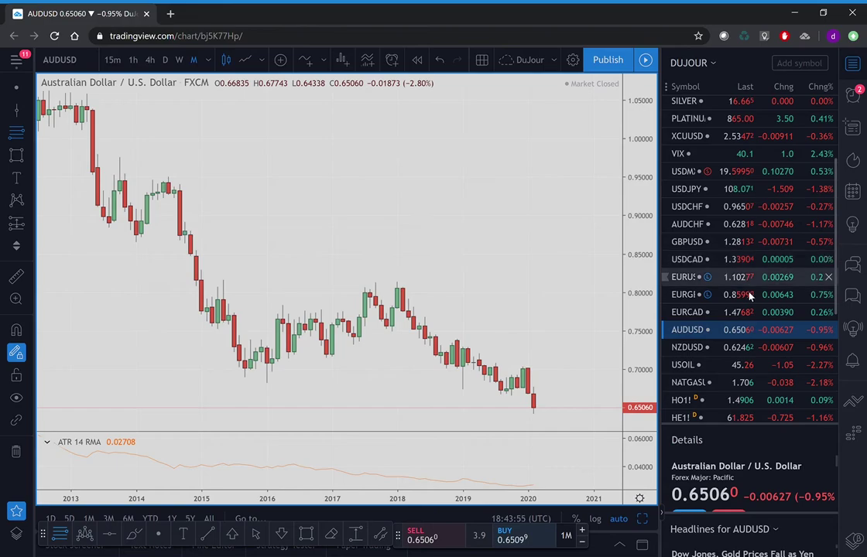
pyautogui.click(685, 364)
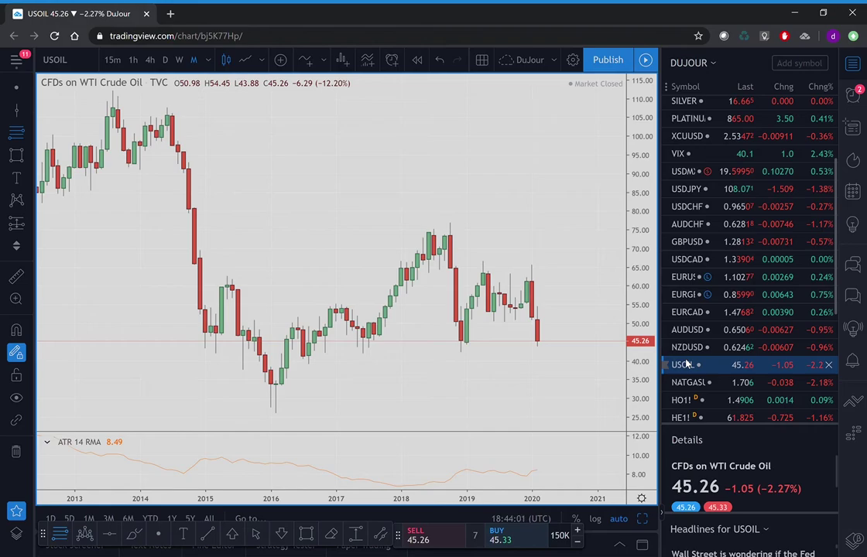
# Load the Tesla (TSLA) chart from further down the watchlist.
pyautogui.scroll(-2, 685, 365)
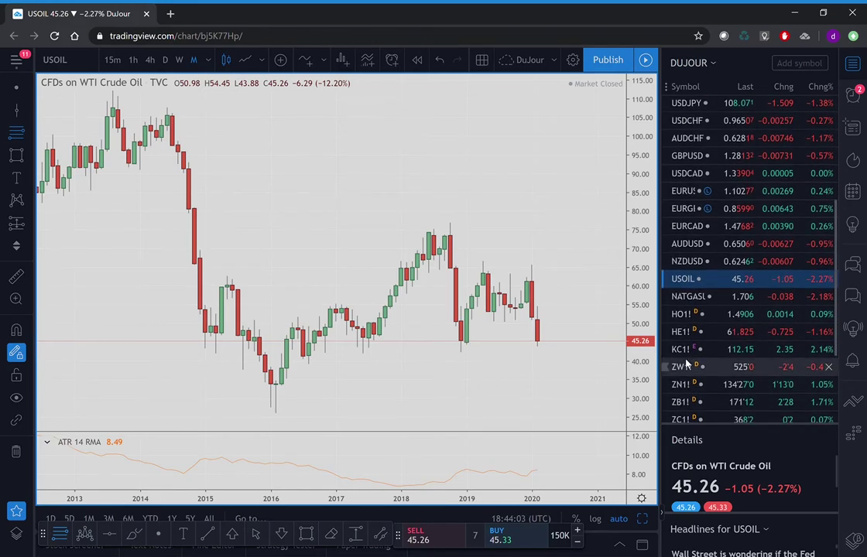
pyautogui.scroll(-3, 685, 363)
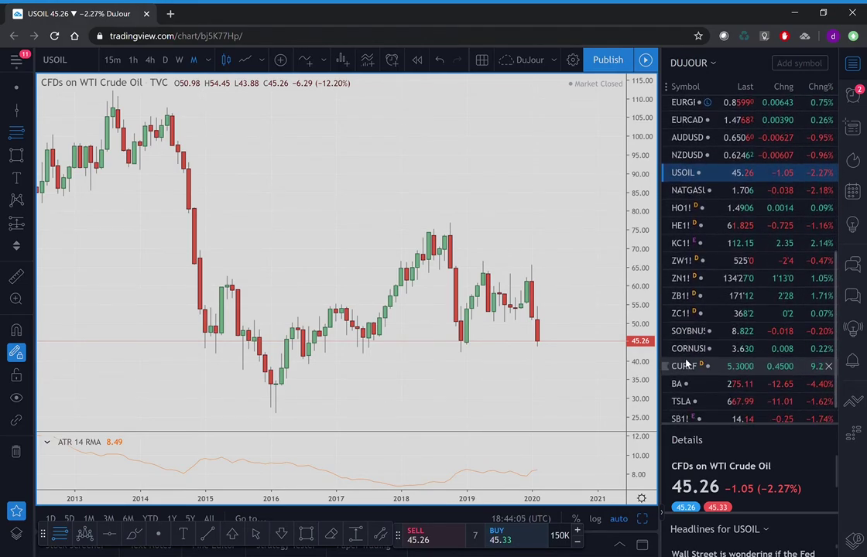
pyautogui.scroll(-1, 686, 364)
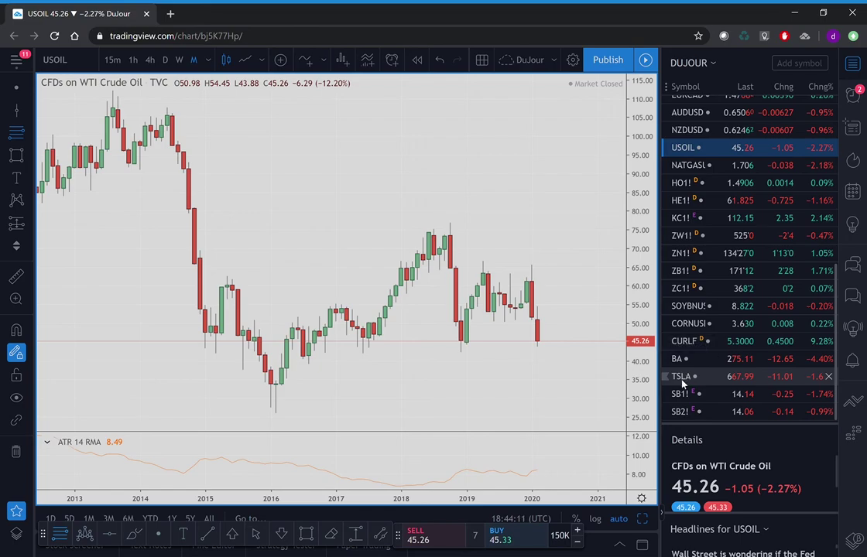
pyautogui.click(682, 379)
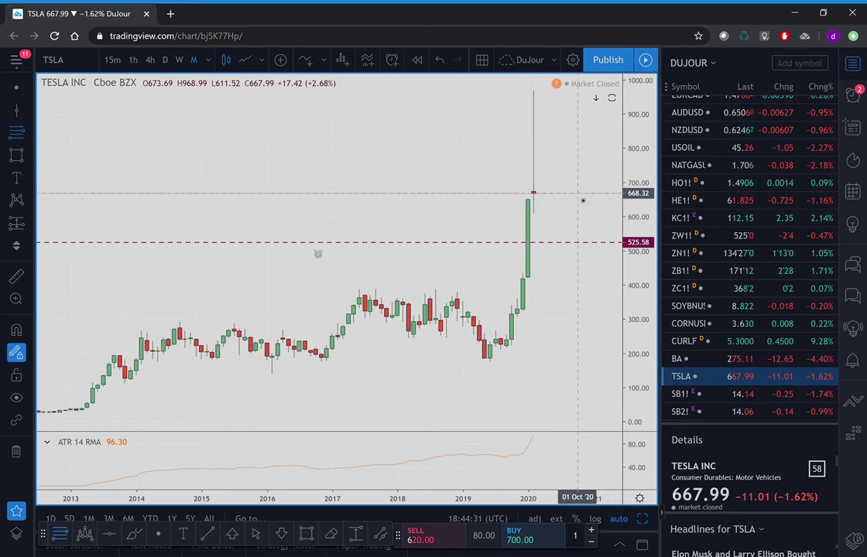
# On weekly TSLA, draw a Fib Retracement from the 179.23 June 2019 low to the 969.83 high.
pyautogui.click(178, 61)
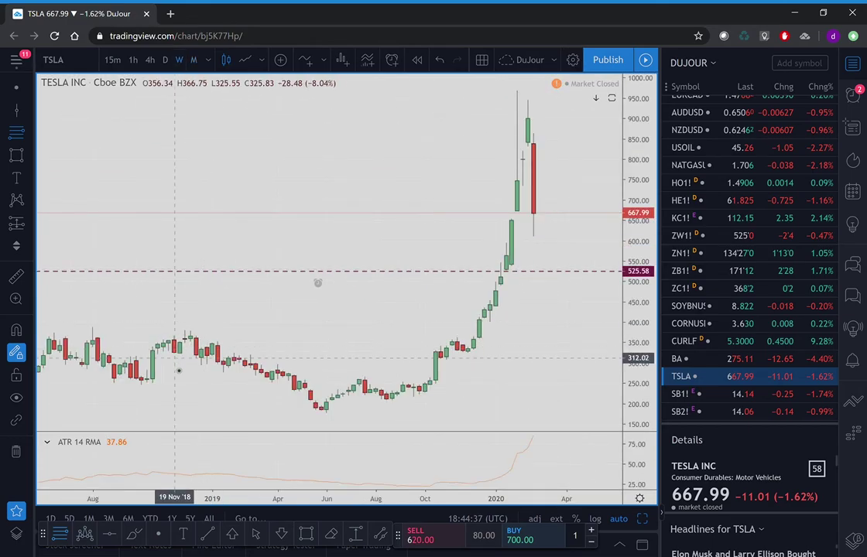
pyautogui.click(16, 132)
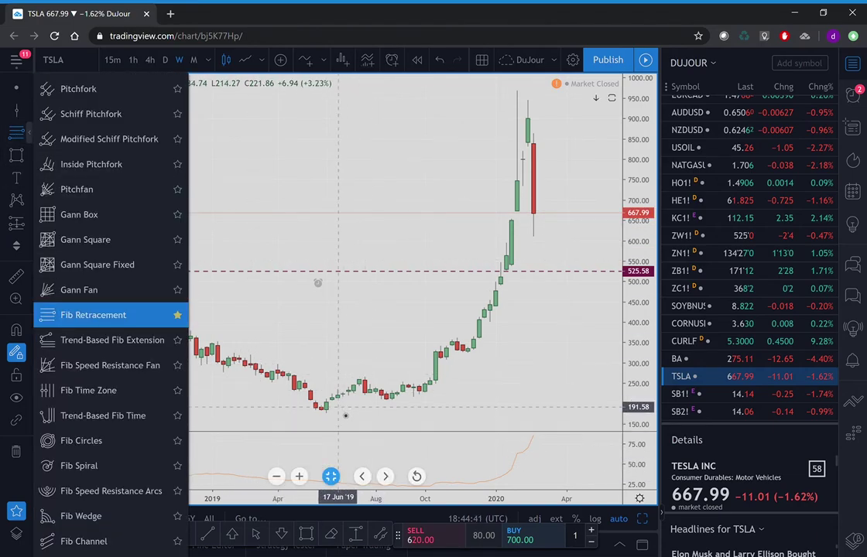
pyautogui.click(325, 412)
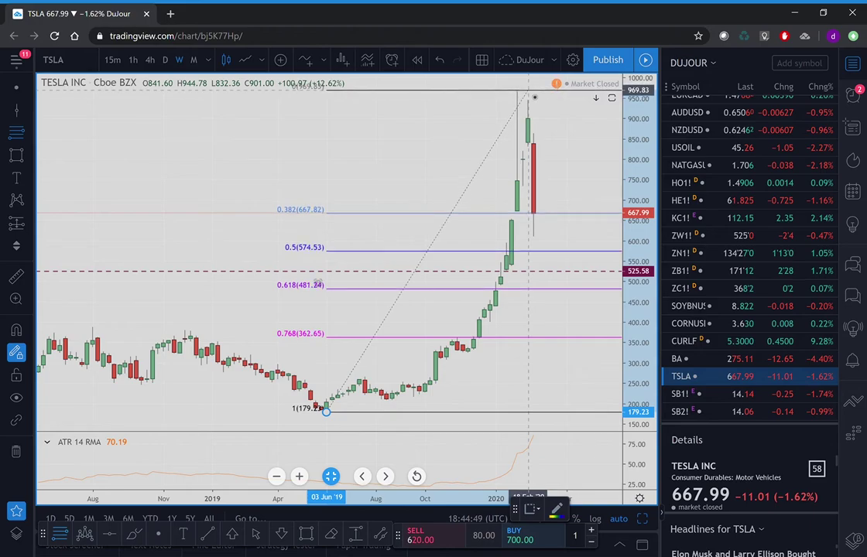
pyautogui.click(532, 95)
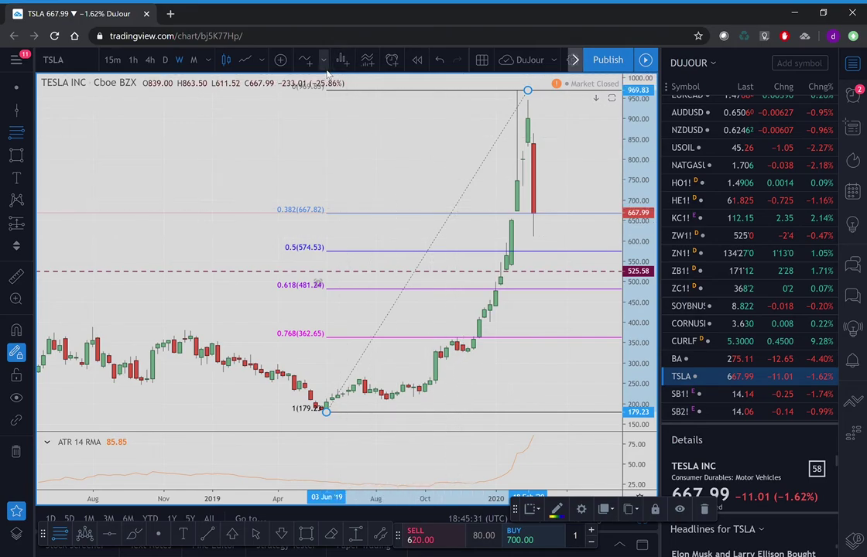
# Return TSLA to monthly candles with the price scale stretched to about −100–1100, and reset the watchlist to the top.
pyautogui.click(193, 61)
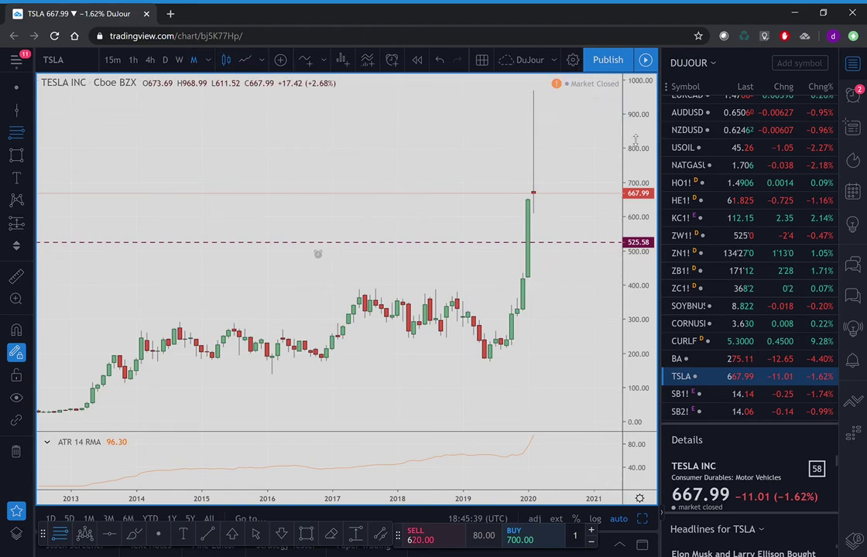
pyautogui.moveTo(634, 140); pyautogui.dragTo(642, 194)
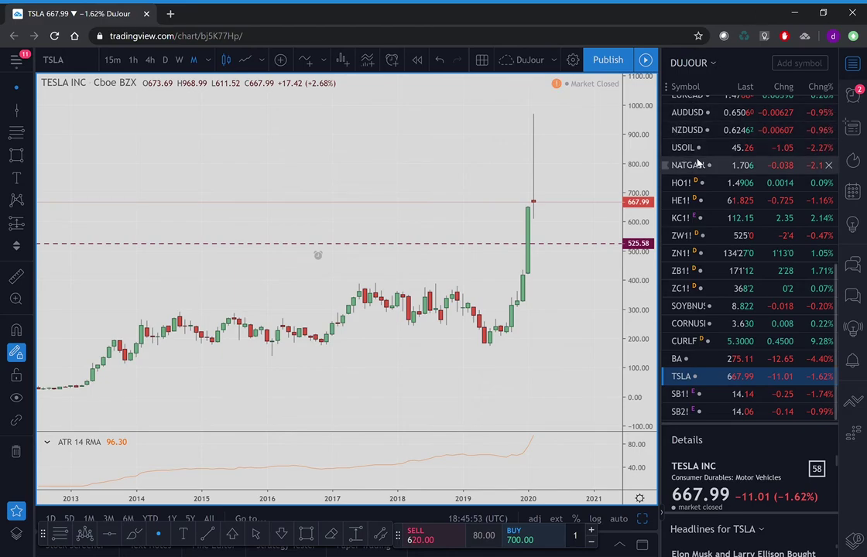
pyautogui.scroll(10, 698, 162)
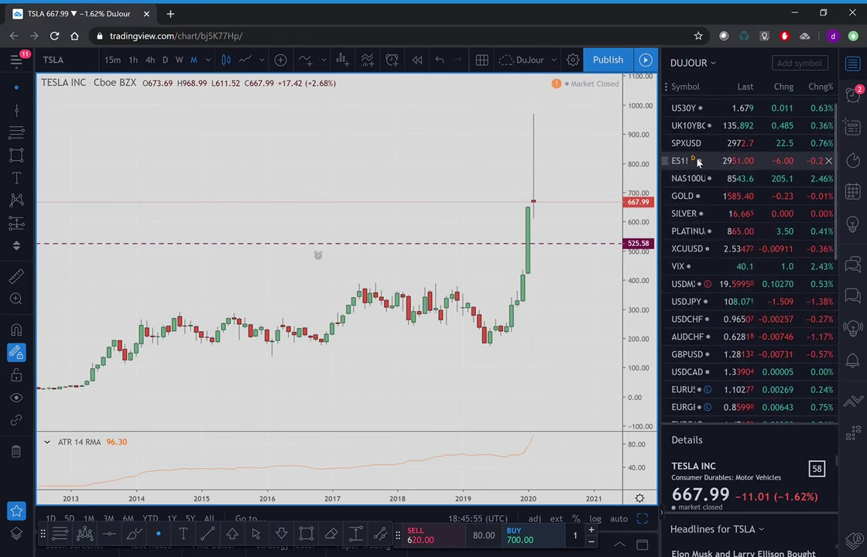
pyautogui.scroll(1, 697, 161)
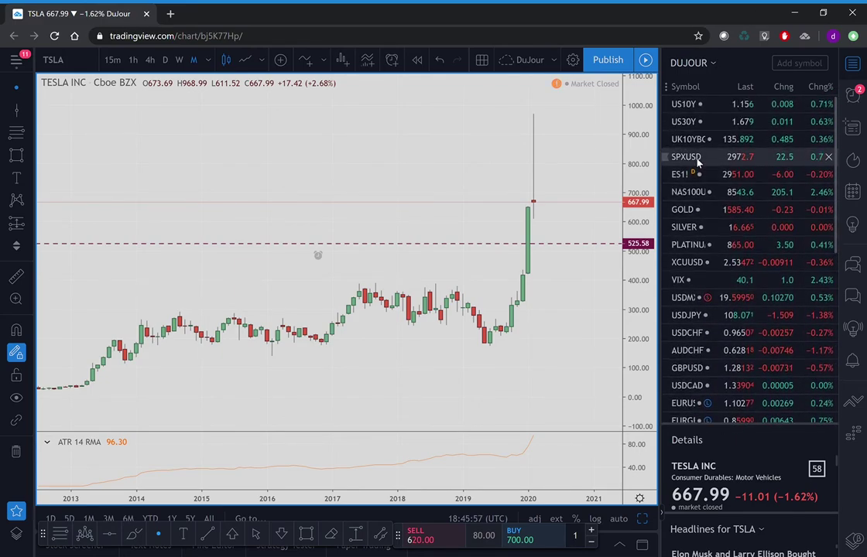